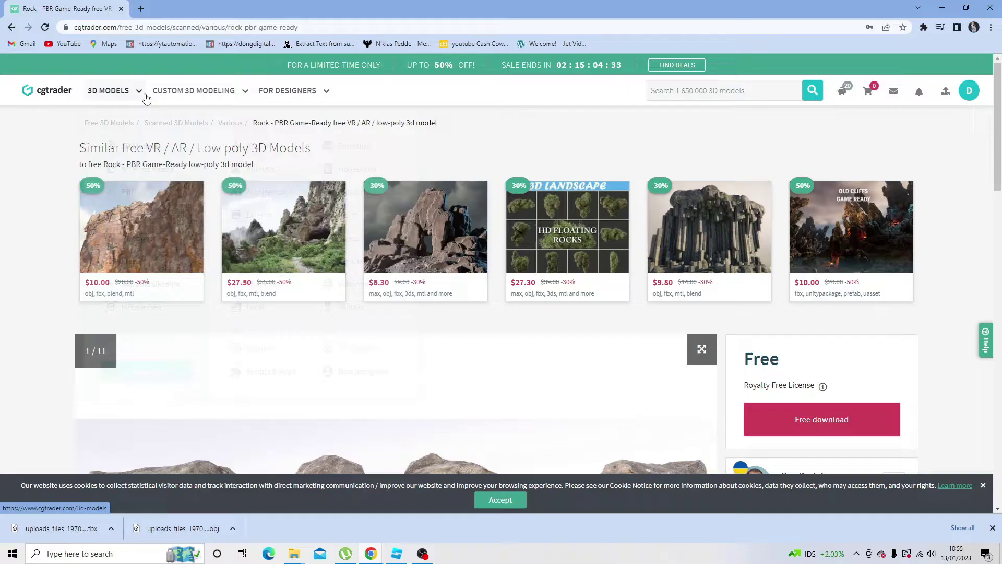
- Open the free download page for the Rock PBR Game-Ready model on CGTrader
{"action": "mouse_move", "coordinate": [126, 93]}
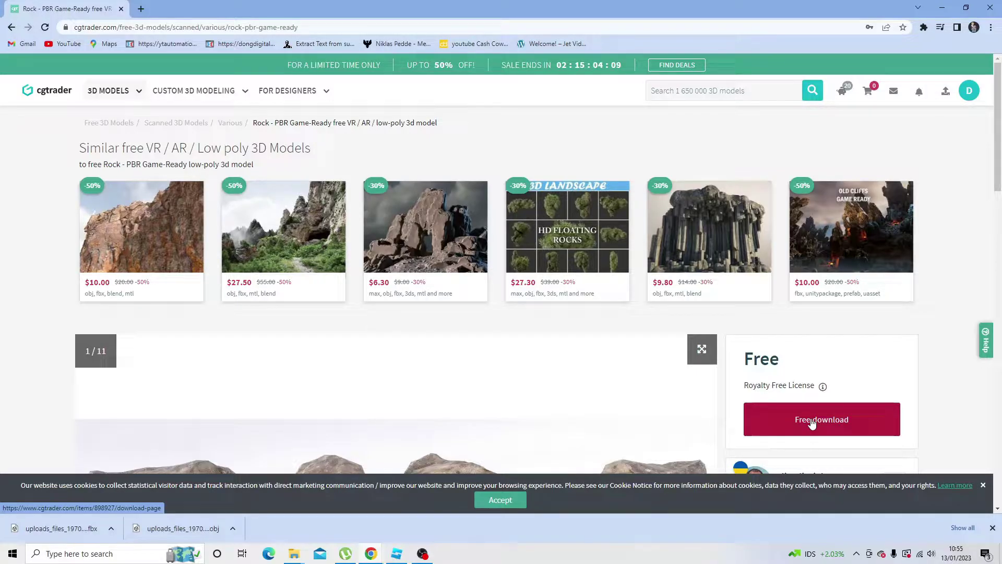
{"action": "scroll", "coordinate": [972, 290], "scroll_direction": "down", "scroll_amount": 4}
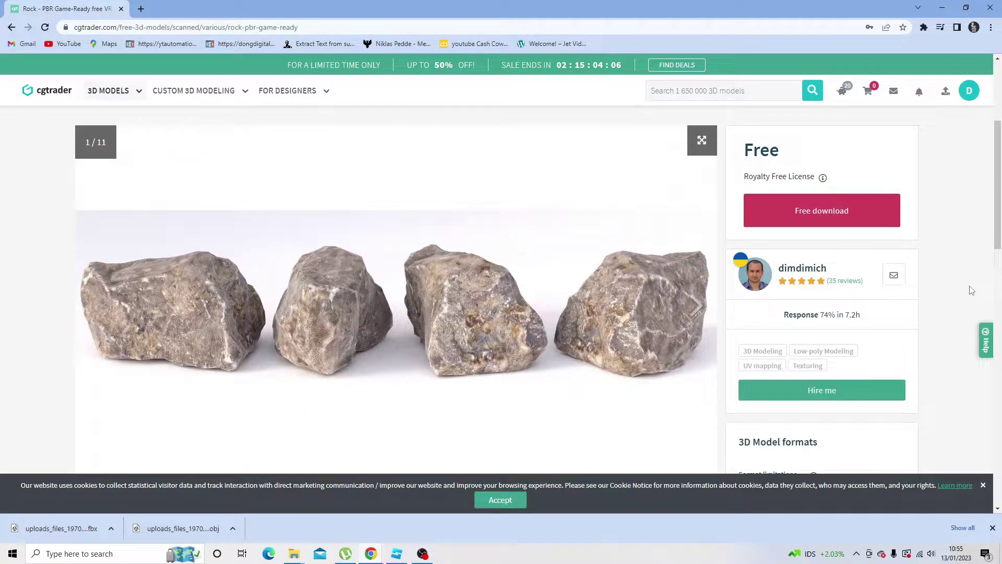
{"action": "scroll", "coordinate": [972, 297], "scroll_direction": "down", "scroll_amount": 2}
{"action": "scroll", "coordinate": [972, 297], "scroll_direction": "up", "scroll_amount": 4}
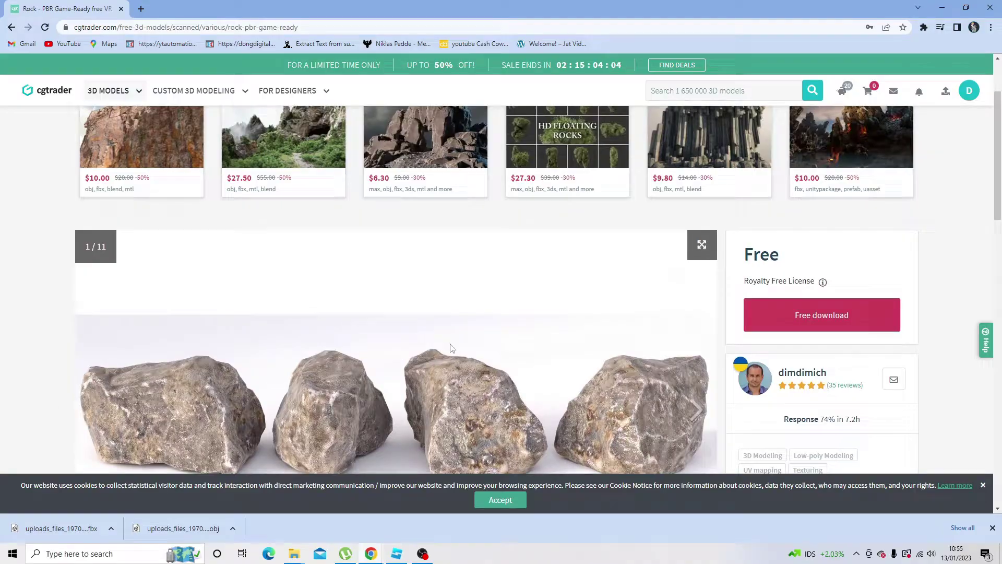
{"action": "scroll", "coordinate": [979, 259], "scroll_direction": "up", "scroll_amount": 2}
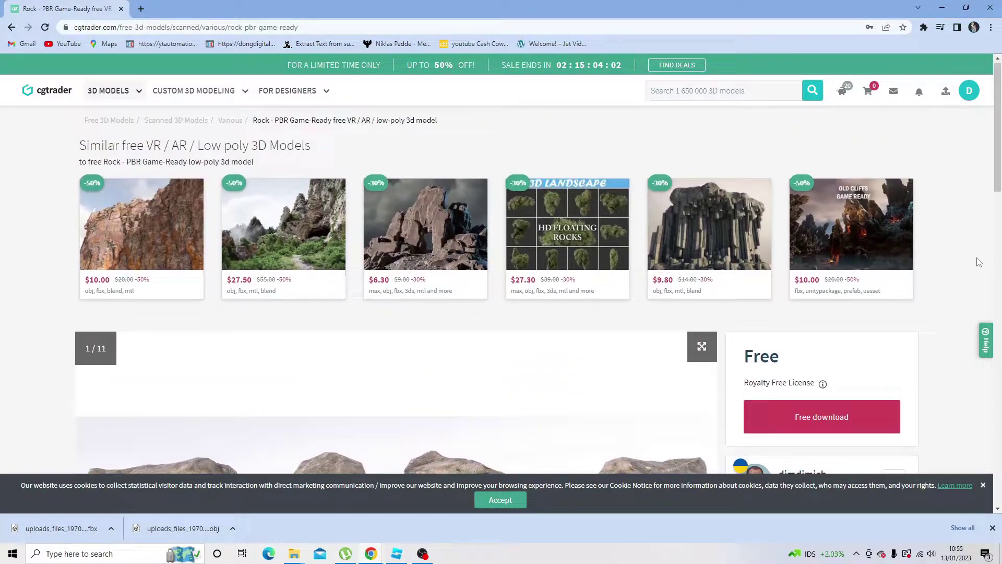
{"action": "scroll", "coordinate": [979, 260], "scroll_direction": "down", "scroll_amount": 3}
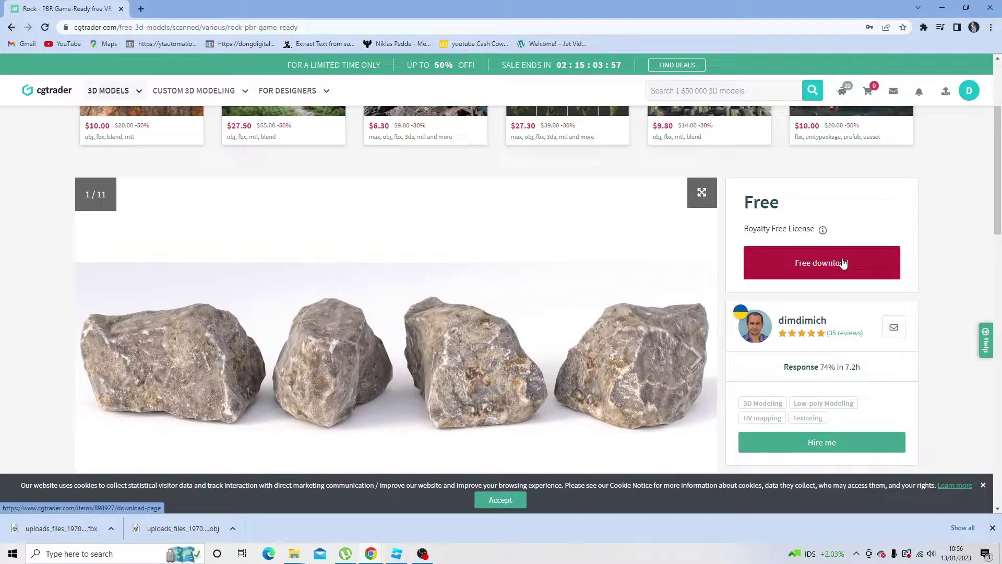
{"action": "left_click", "coordinate": [841, 263]}
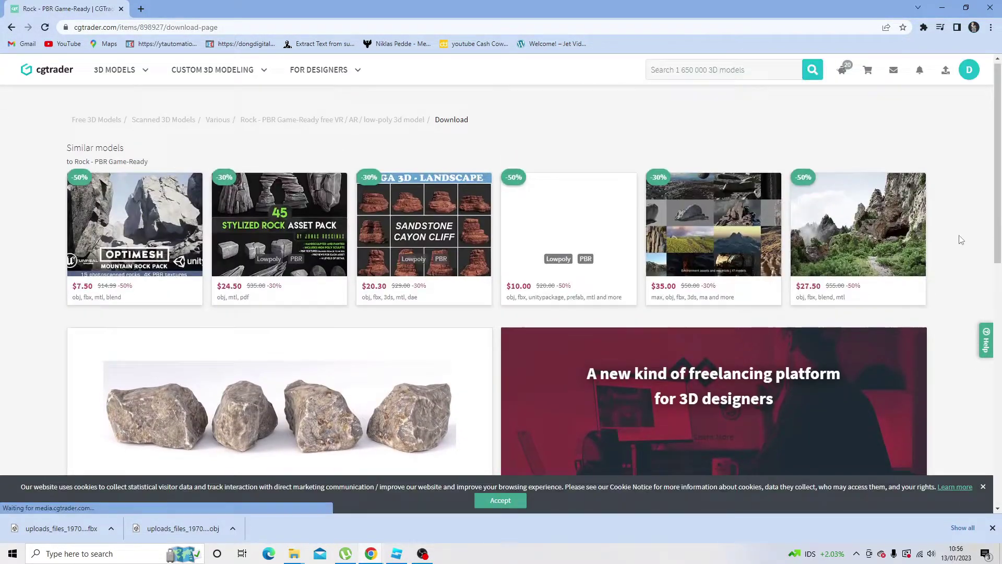
- Download the rock.obj file from the model's files list
{"action": "scroll", "coordinate": [963, 237], "scroll_direction": "down", "scroll_amount": 4}
{"action": "scroll", "coordinate": [962, 235], "scroll_direction": "up", "scroll_amount": 2}
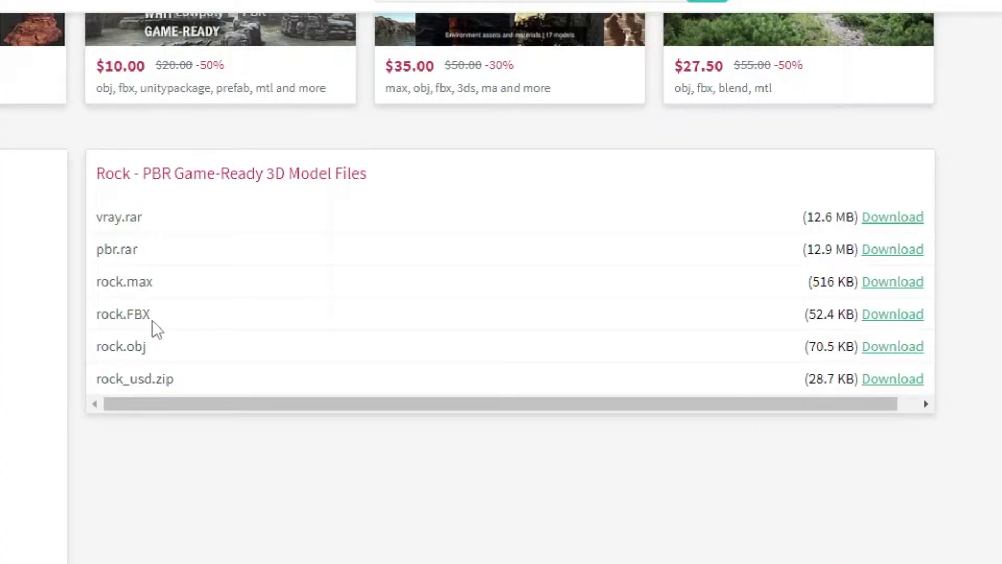
{"action": "left_click_drag", "start_coordinate": [152, 321], "coordinate": [75, 321]}
{"action": "left_click", "coordinate": [168, 321]}
{"action": "left_click_drag", "start_coordinate": [156, 355], "coordinate": [115, 356]}
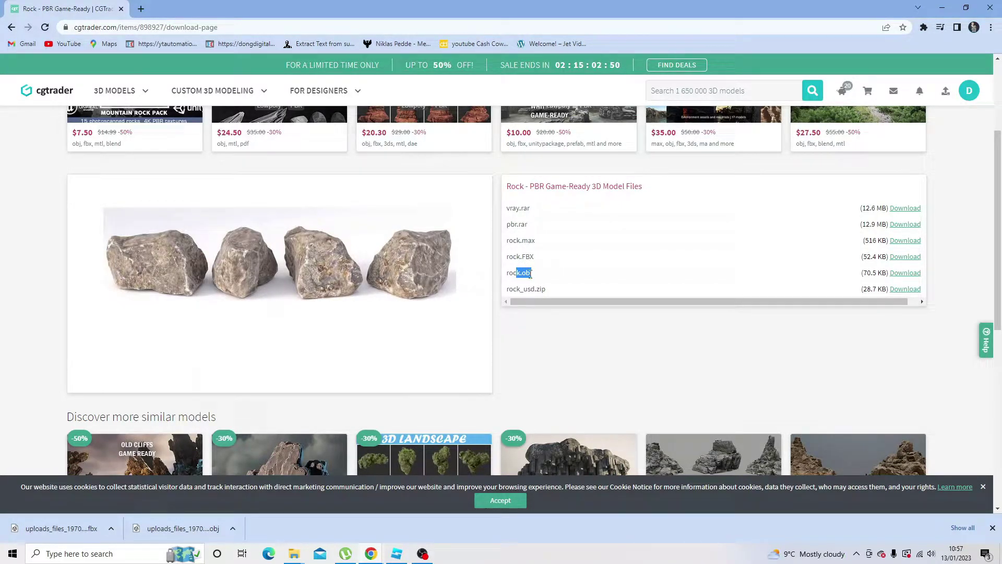
{"action": "left_click", "coordinate": [535, 279]}
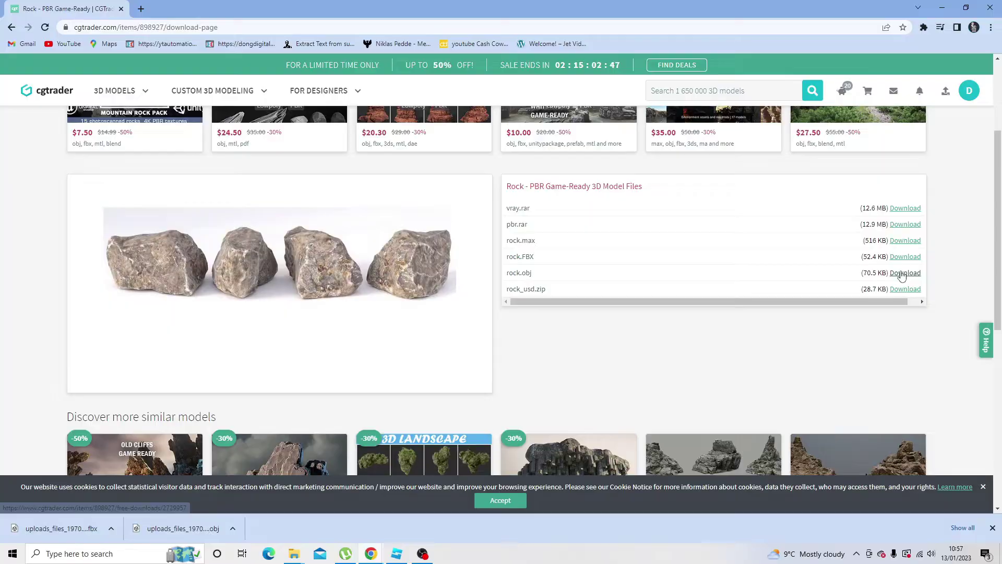
{"action": "left_click", "coordinate": [899, 274]}
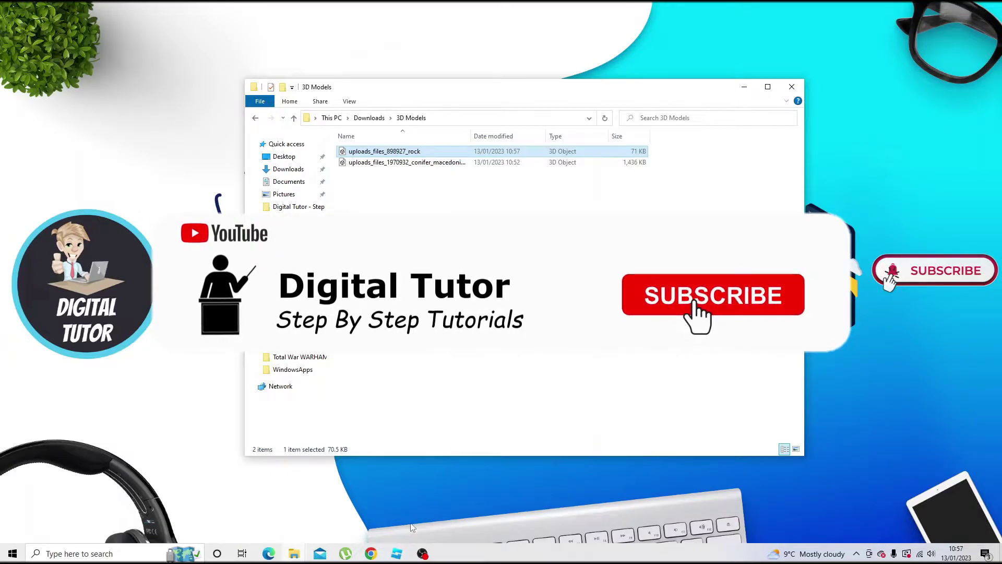
- Switch to the Classic Baseplate place in Roblox Studio
{"action": "left_click", "coordinate": [393, 554]}
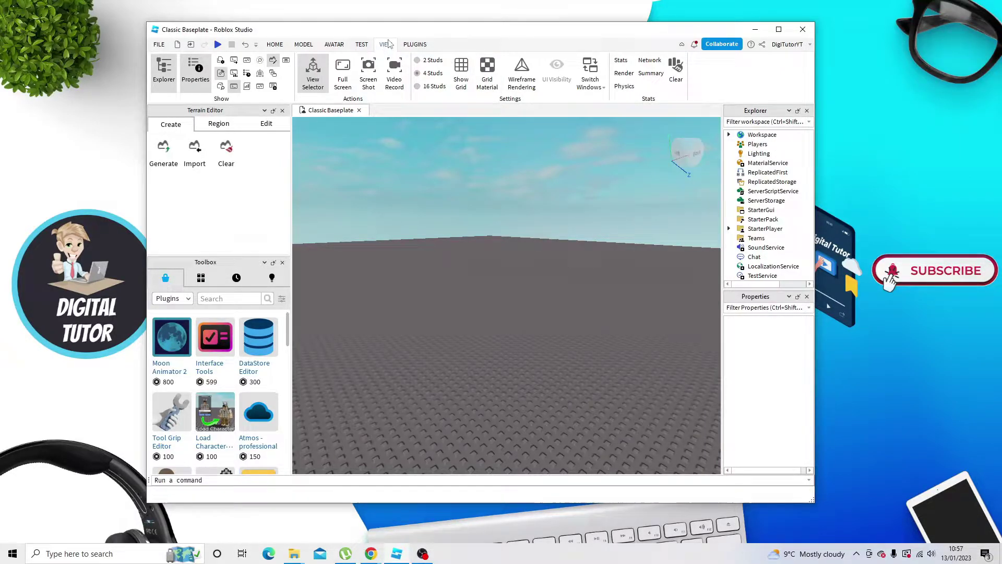
- Insert a MeshPart into Workspace via the 'mesh' search and drag it across the baseplate
{"action": "left_click", "coordinate": [168, 74]}
{"action": "left_click", "coordinate": [165, 74]}
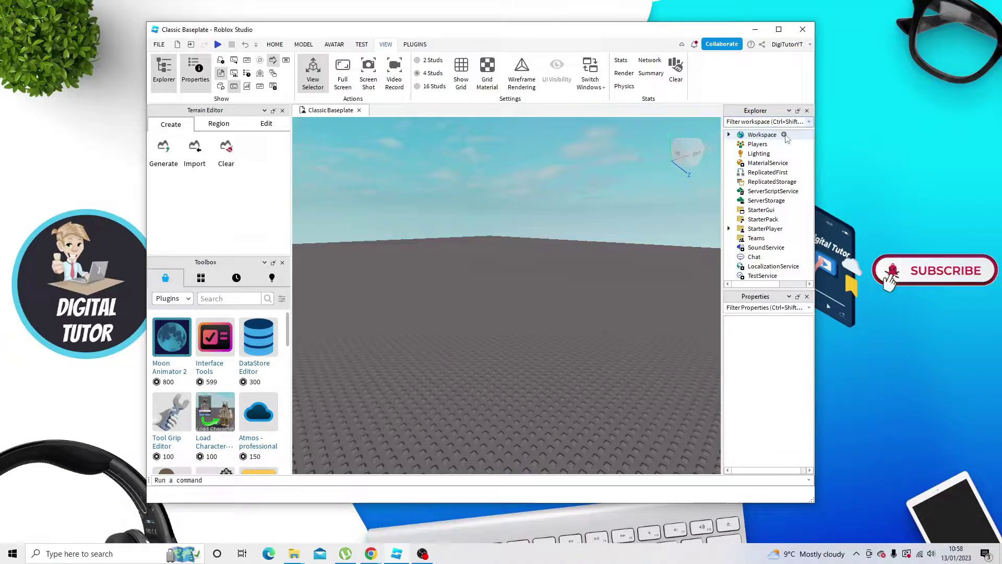
{"action": "left_click", "coordinate": [784, 135]}
{"action": "type", "text": "mesh"}
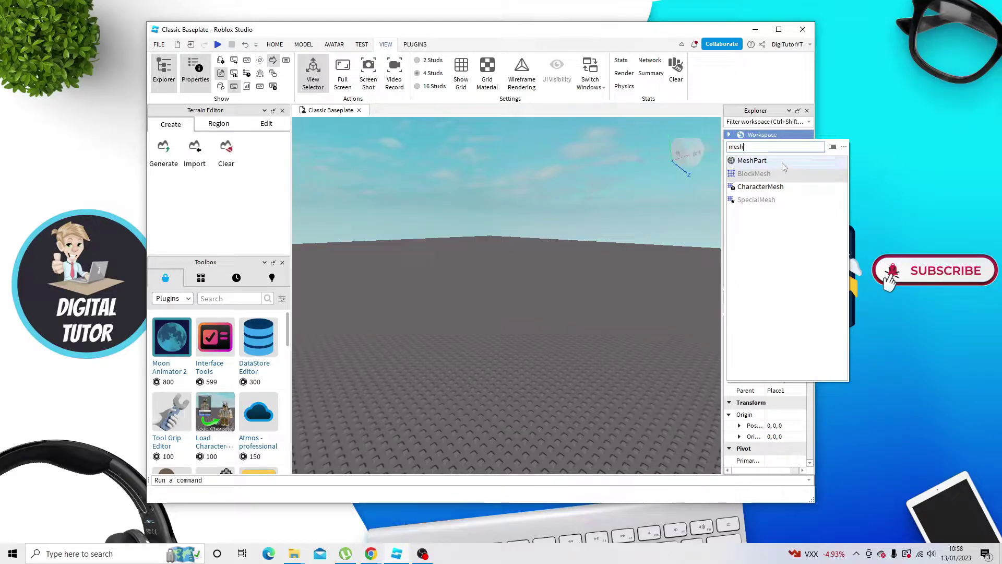
{"action": "left_click", "coordinate": [785, 163]}
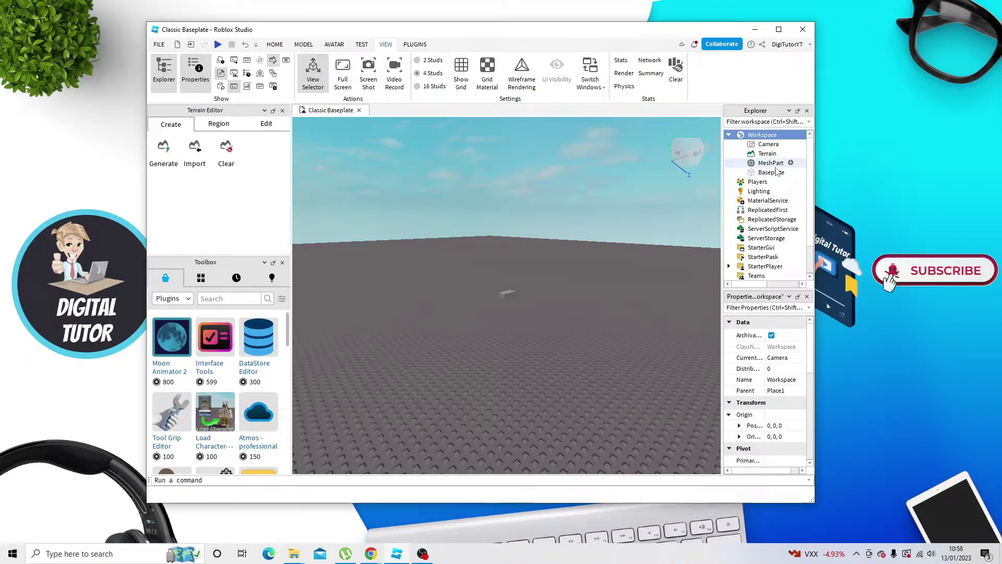
{"action": "left_click_drag", "start_coordinate": [509, 291], "coordinate": [502, 349]}
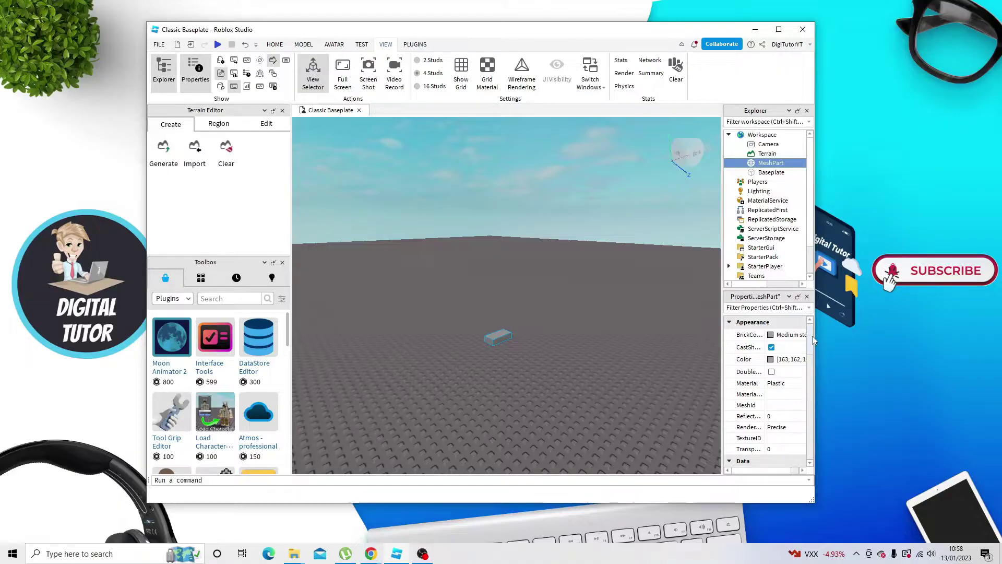
- Import rock.obj as the MeshPart's MeshId, placing it at its stored location
{"action": "left_click", "coordinate": [787, 408]}
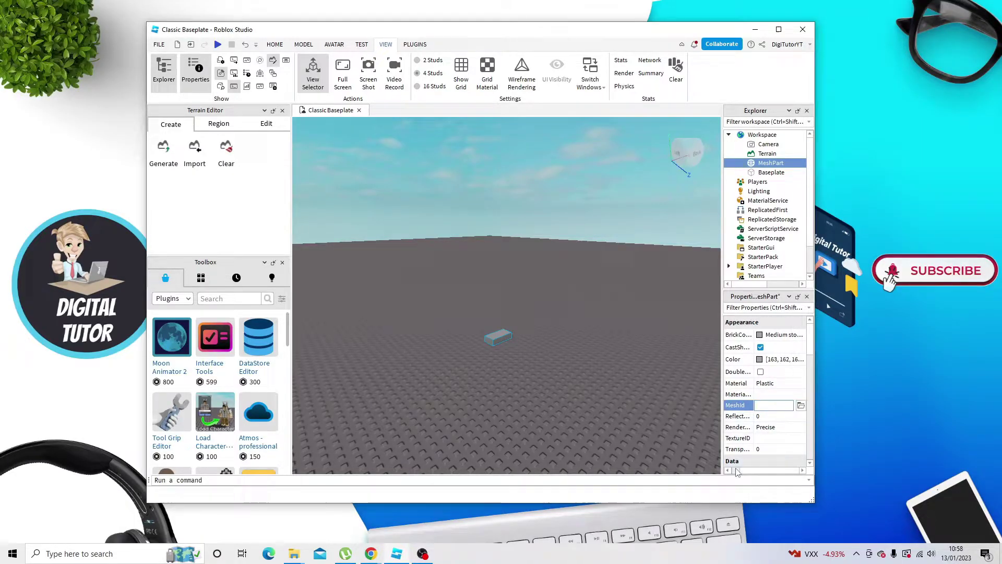
{"action": "left_click_drag", "start_coordinate": [738, 472], "coordinate": [772, 472]}
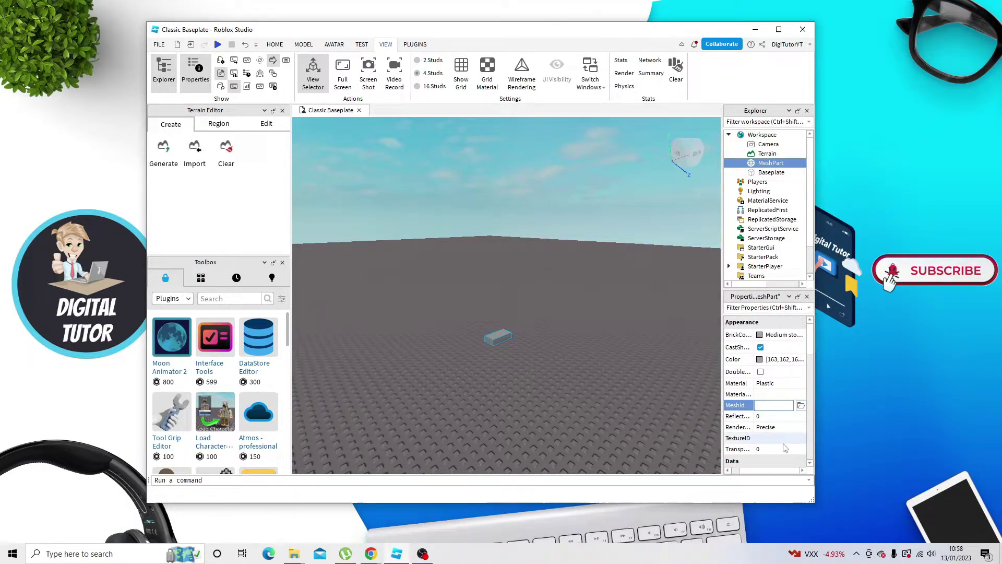
{"action": "left_click", "coordinate": [801, 405]}
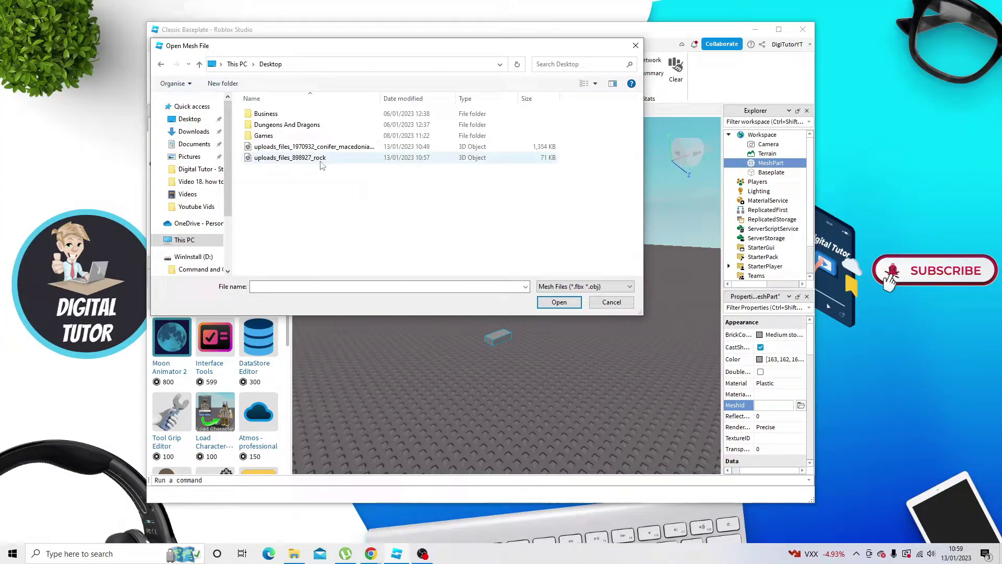
{"action": "left_click", "coordinate": [325, 158]}
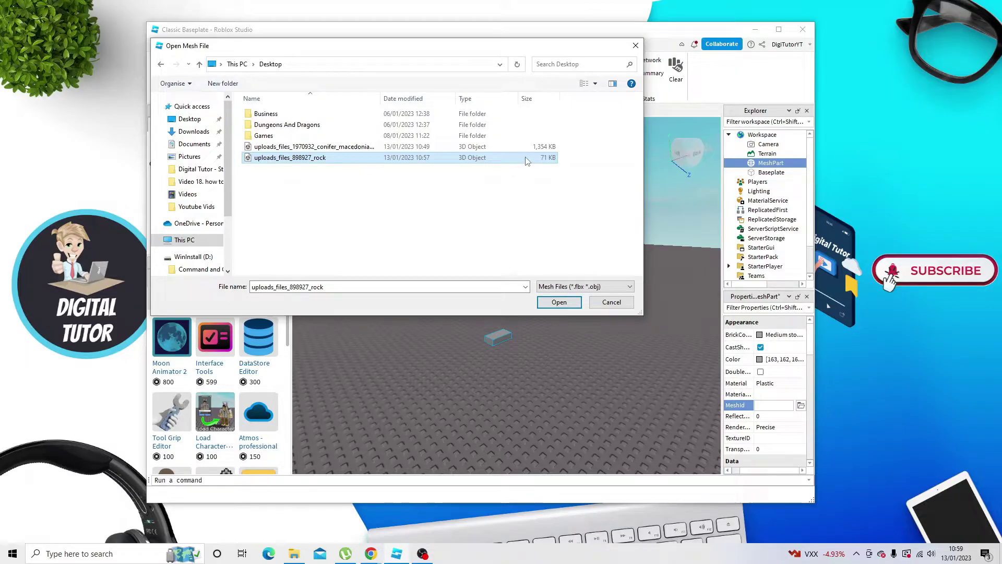
{"action": "left_click", "coordinate": [559, 302]}
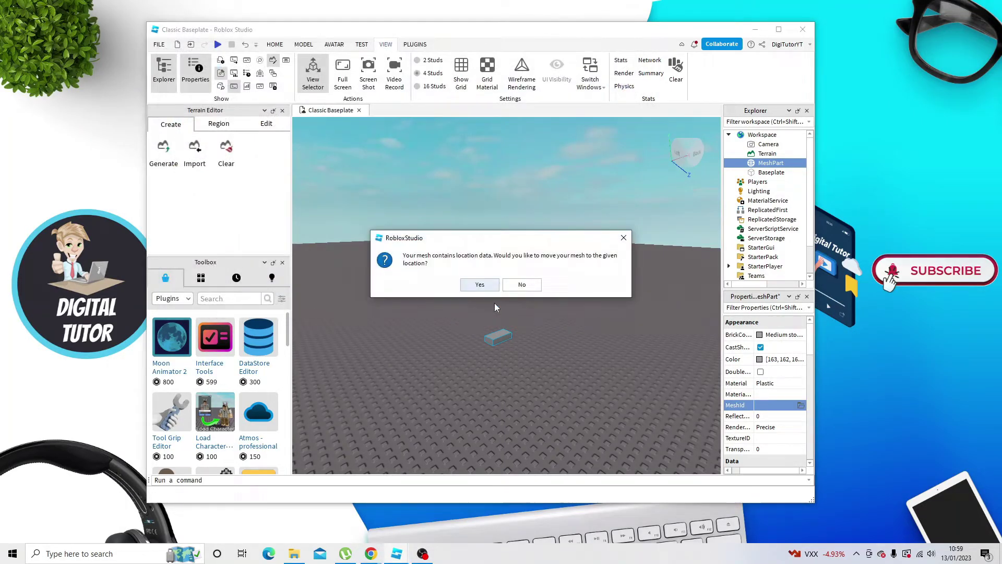
{"action": "left_click_drag", "start_coordinate": [445, 243], "coordinate": [440, 236]}
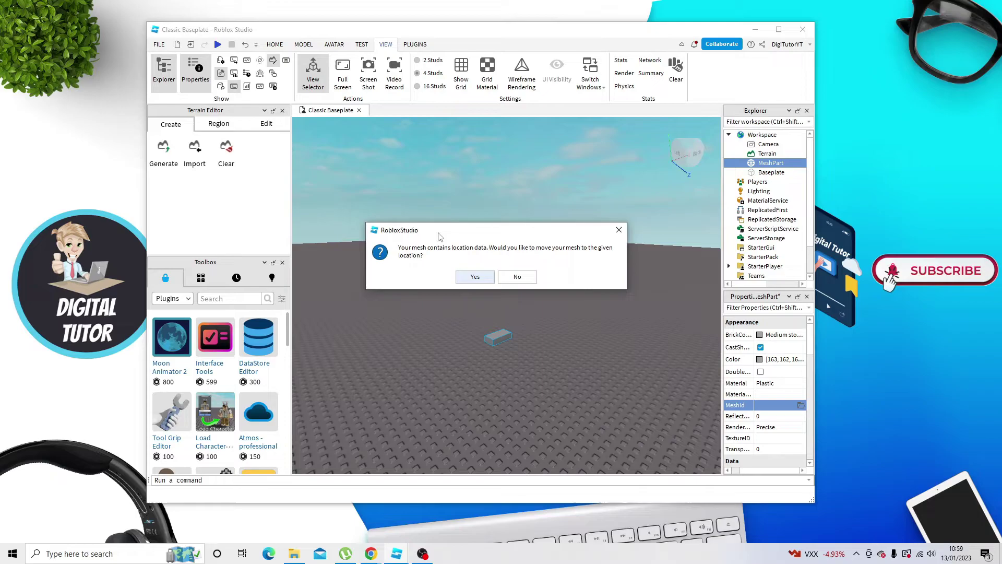
{"action": "left_click", "coordinate": [475, 277]}
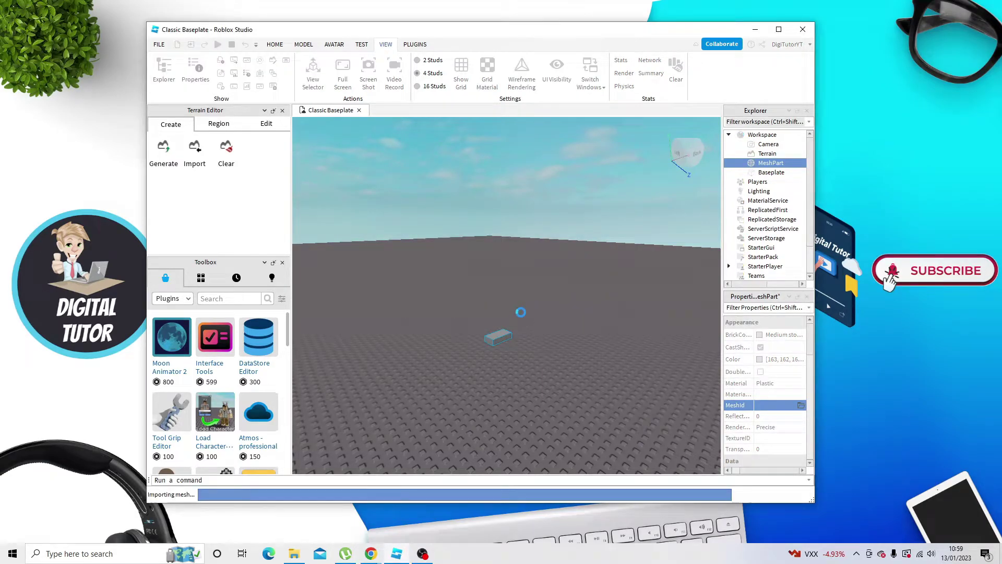
{"action": "scroll", "coordinate": [518, 334], "scroll_direction": "up", "scroll_amount": 5}
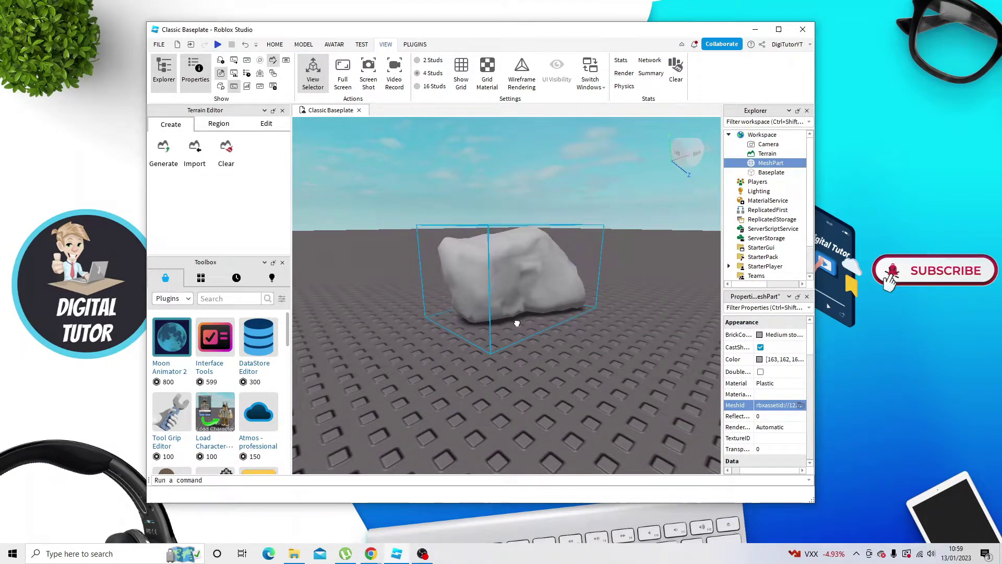
{"action": "scroll", "coordinate": [518, 344], "scroll_direction": "up", "scroll_amount": 2}
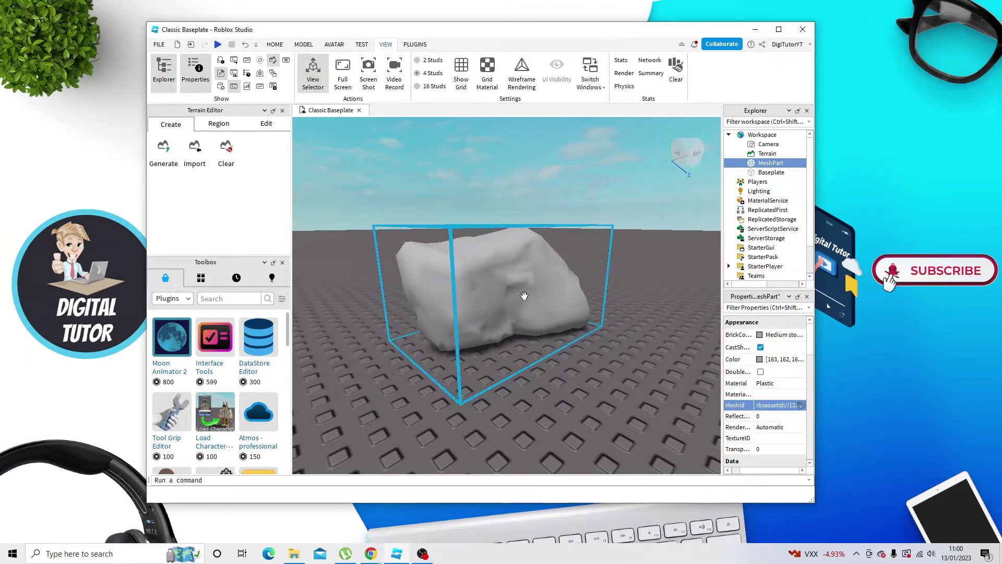
- Apply Limestone from Material Manager's Rock category to the rock MeshPart
{"action": "left_click", "coordinate": [305, 46]}
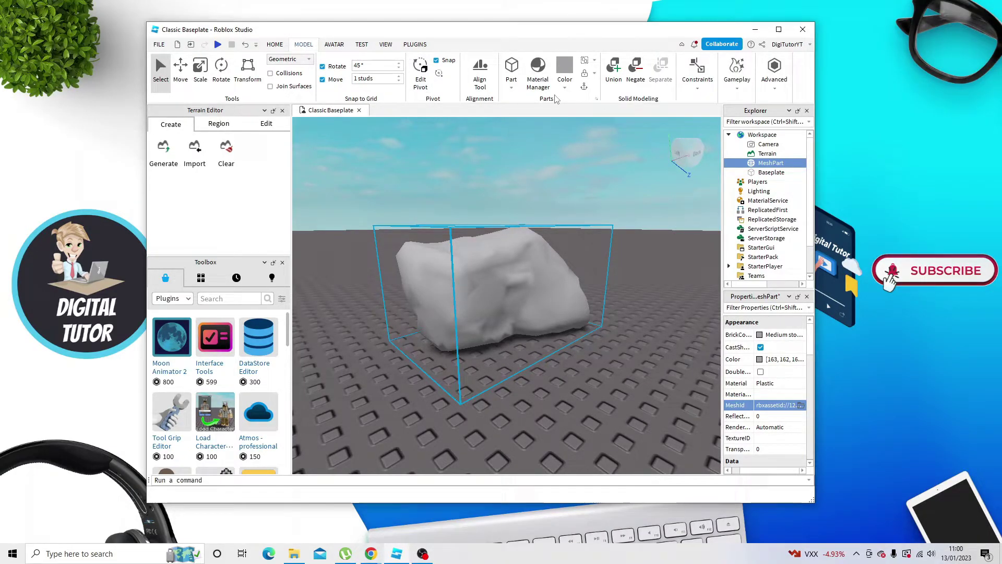
{"action": "left_click", "coordinate": [541, 78]}
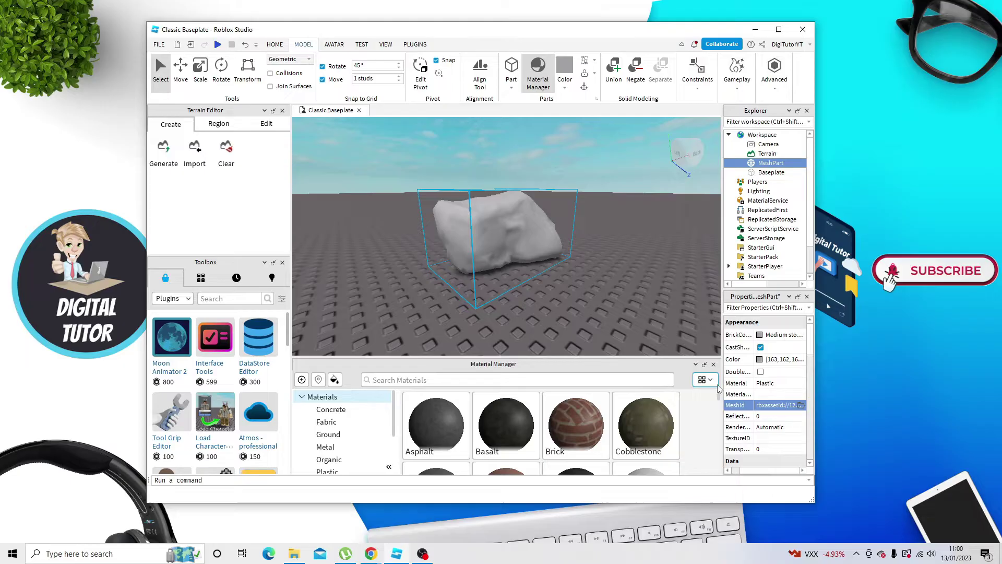
{"action": "scroll", "coordinate": [721, 396], "scroll_direction": "down", "scroll_amount": 3}
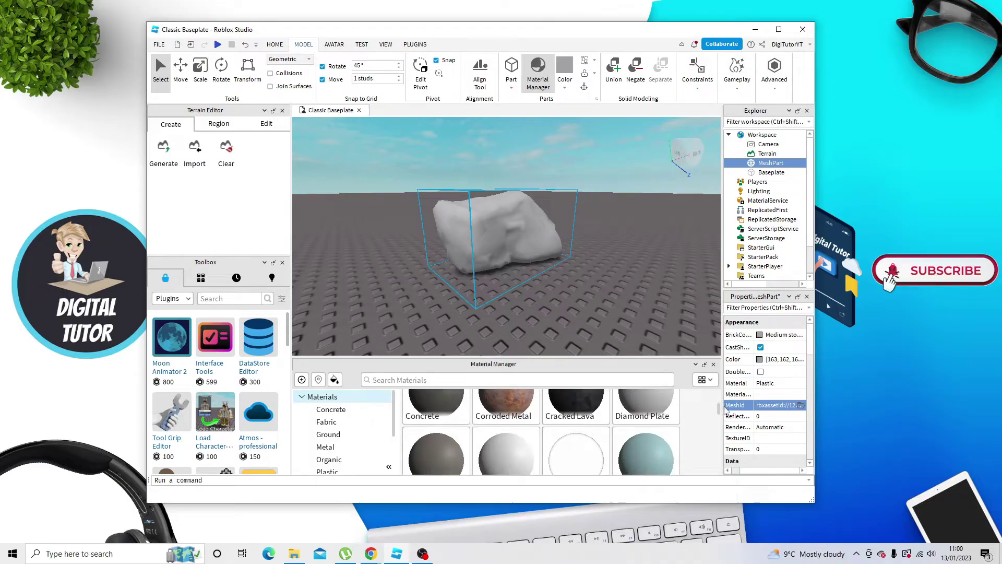
{"action": "scroll", "coordinate": [350, 441], "scroll_direction": "down", "scroll_amount": 4}
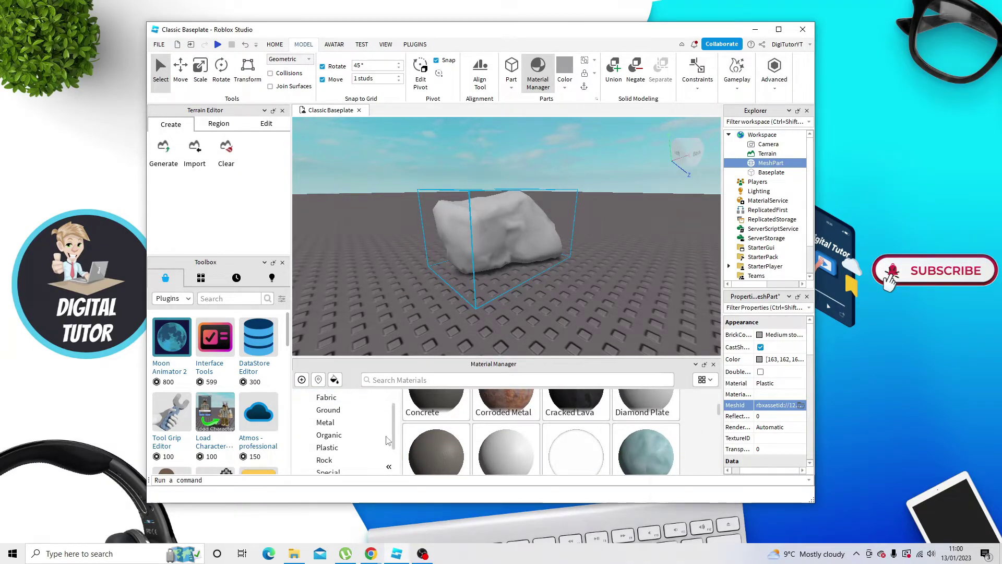
{"action": "left_click", "coordinate": [342, 418]}
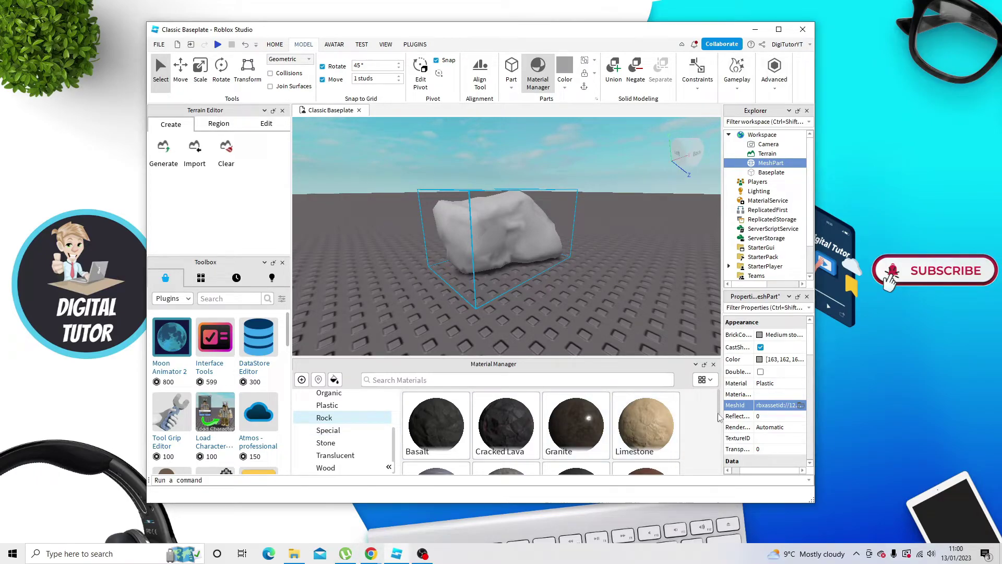
{"action": "left_click", "coordinate": [660, 427]}
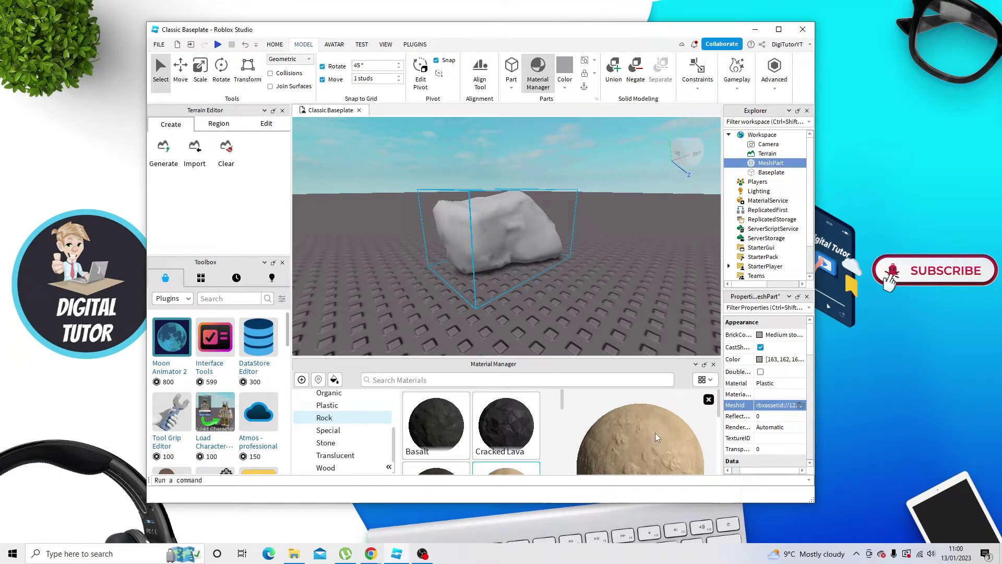
{"action": "left_click", "coordinate": [657, 444]}
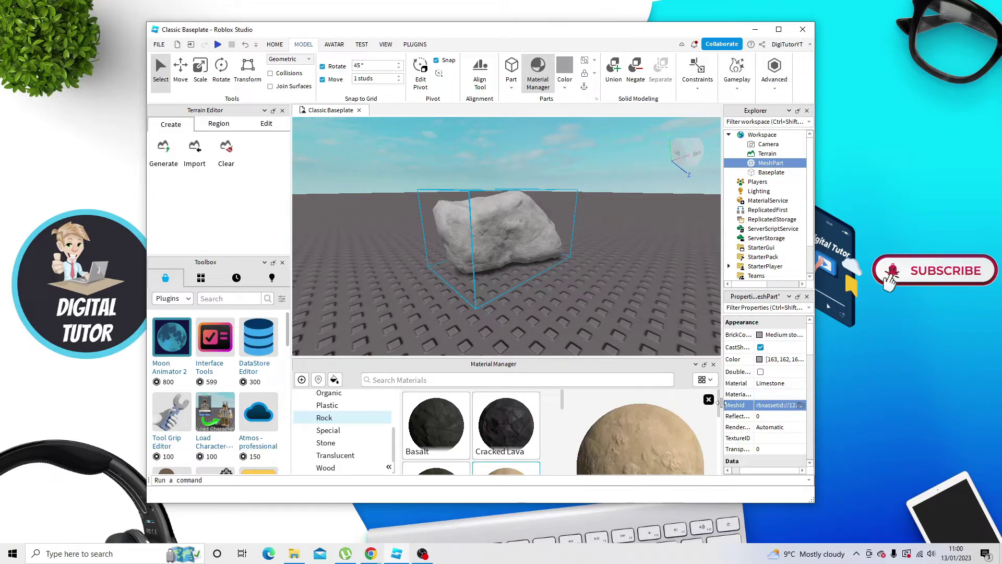
{"action": "scroll", "coordinate": [715, 413], "scroll_direction": "down", "scroll_amount": 5}
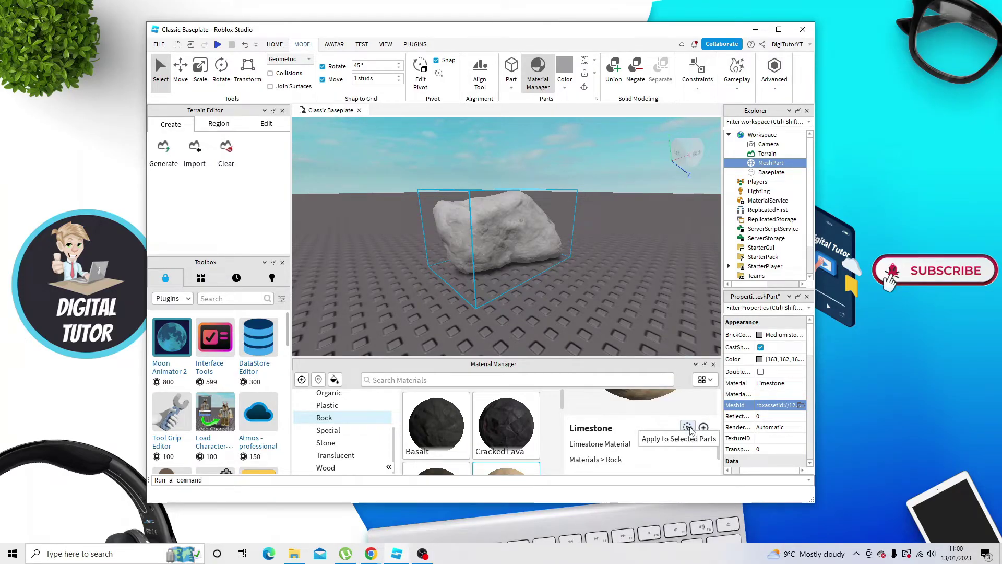
{"action": "scroll", "coordinate": [503, 282], "scroll_direction": "up", "scroll_amount": 5}
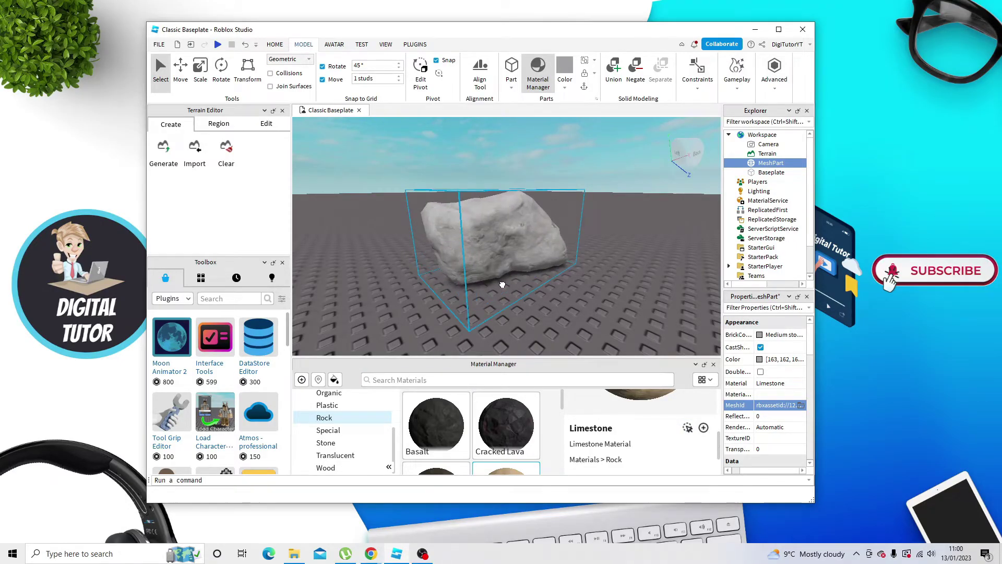
{"action": "scroll", "coordinate": [579, 344], "scroll_direction": "down", "scroll_amount": 2}
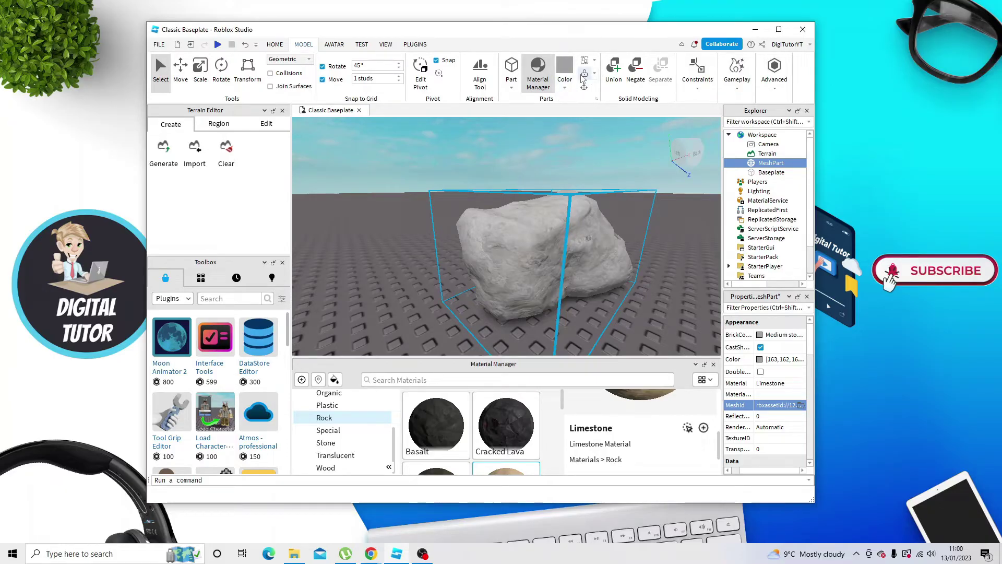
- Colour the rock Crimson (151, 0, 0) and drag it farther back on the baseplate
{"action": "left_click", "coordinate": [566, 86]}
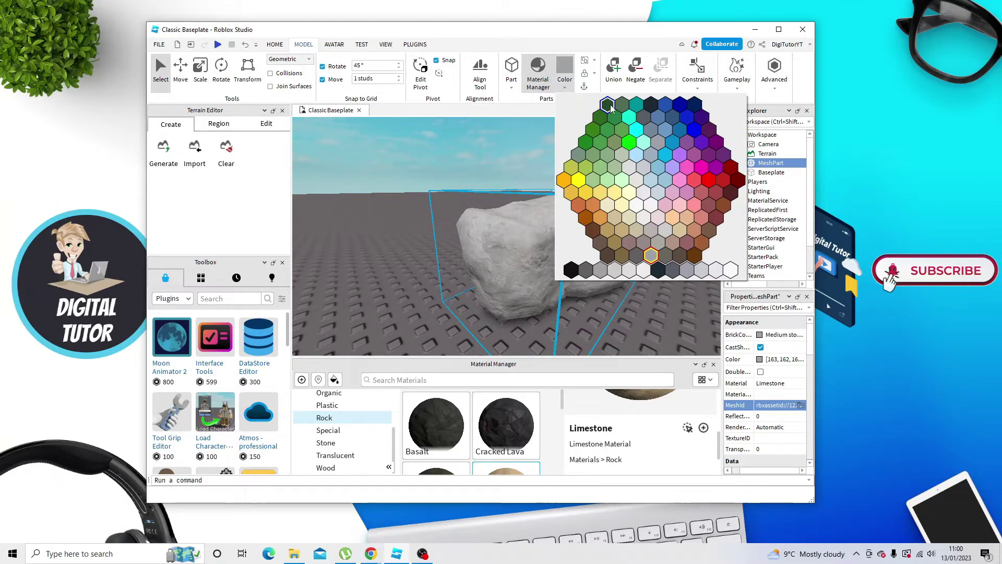
{"action": "left_click", "coordinate": [586, 194]}
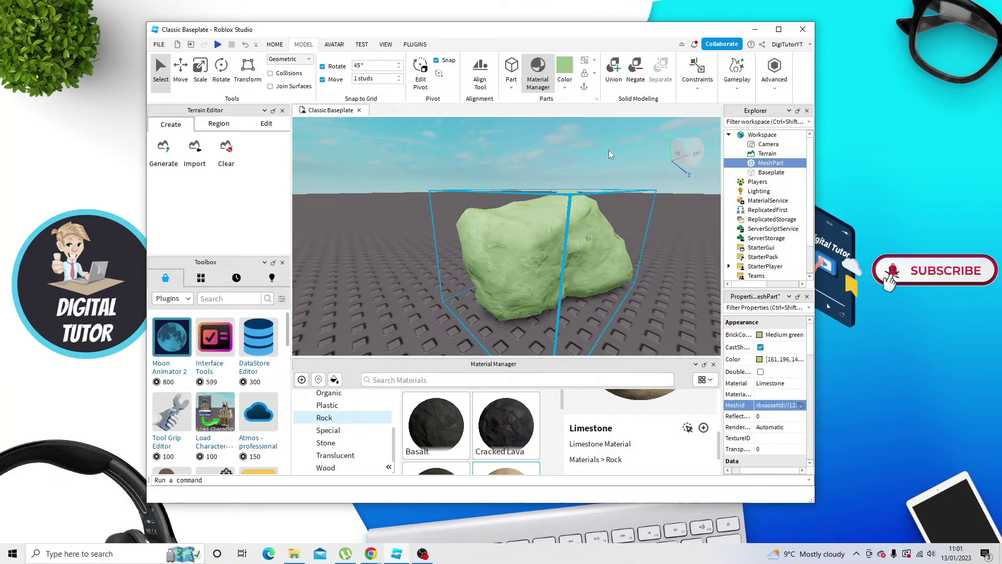
{"action": "left_click", "coordinate": [571, 82]}
{"action": "left_click", "coordinate": [667, 218]}
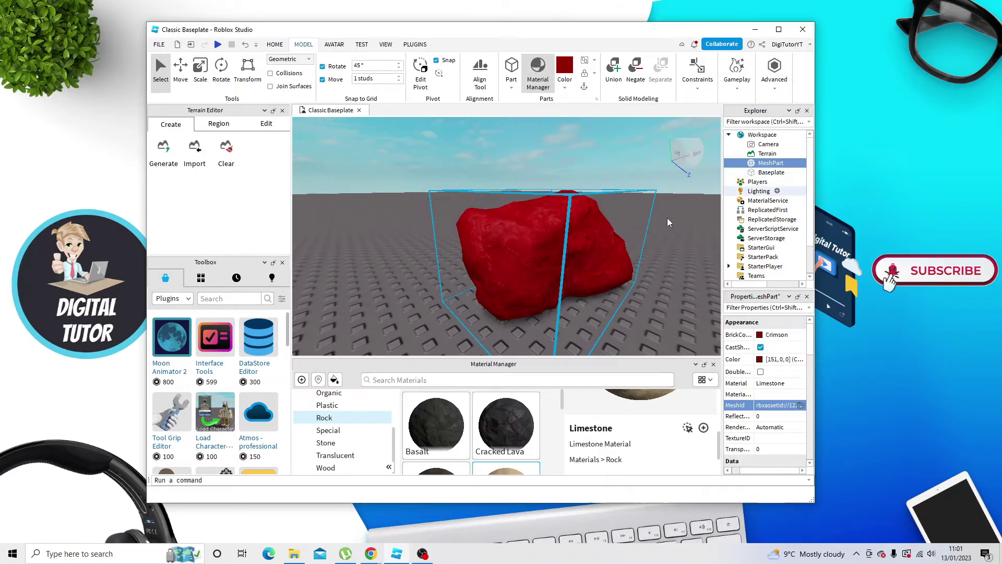
{"action": "left_click_drag", "start_coordinate": [667, 218], "coordinate": [547, 246]}
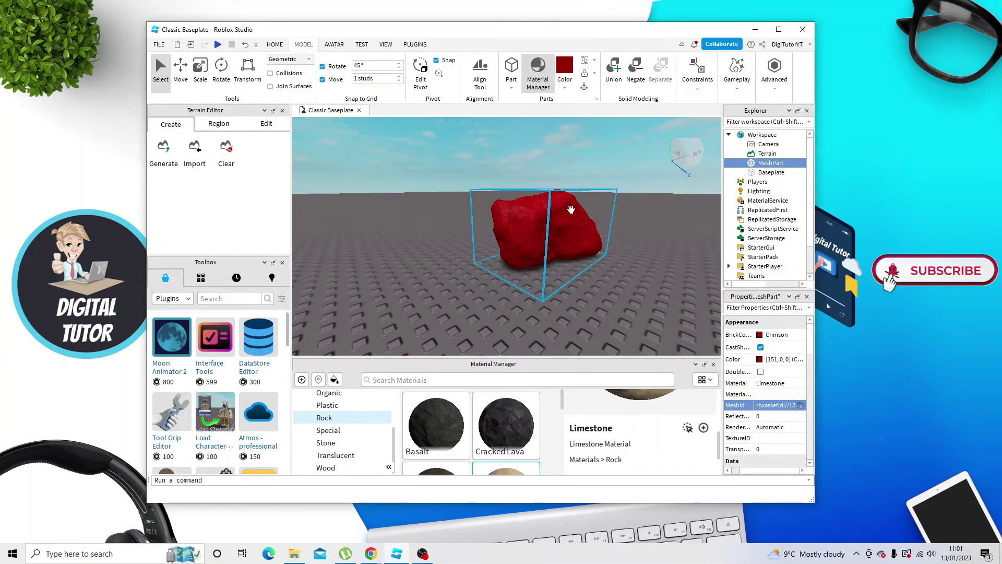